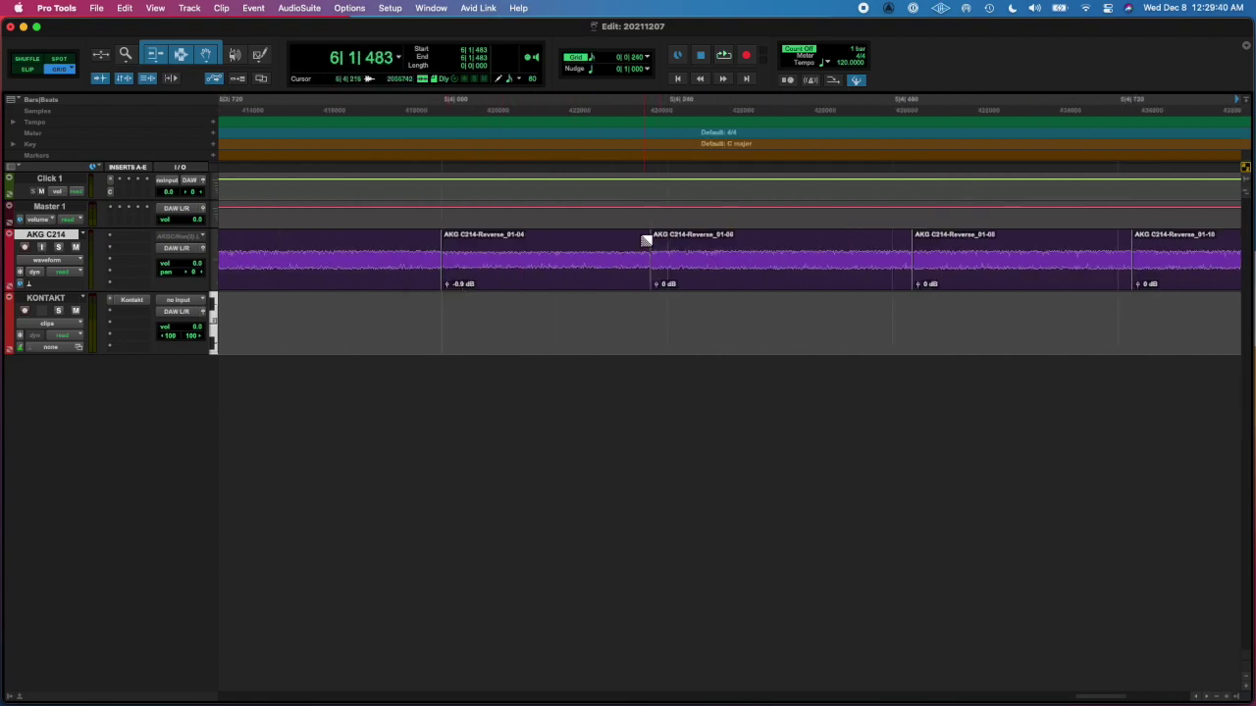
Step: Select the whole first reversed white-noise slice on the AKG C214 track
double_click(609, 253)
Step: Draw fade-outs across the noise slices, including clips 01-12, 01-14 and 01-15
drag(648, 240, 461, 274)
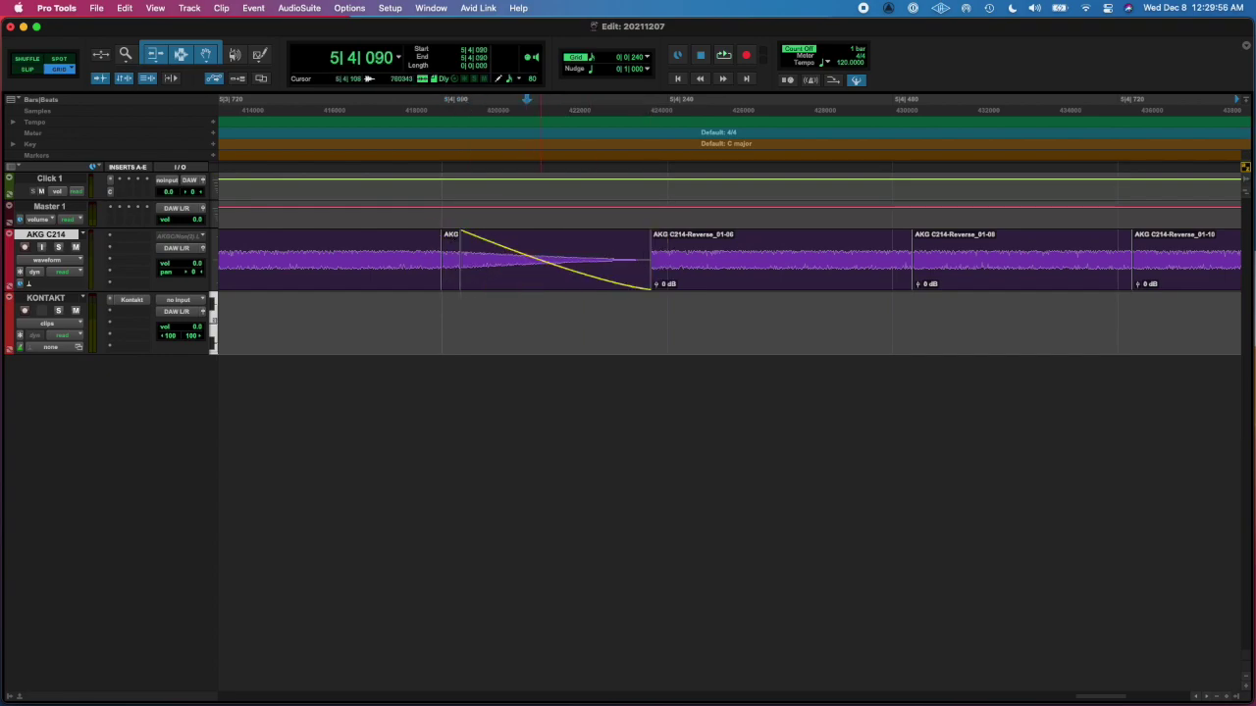
mouse_move(721, 251)
mouse_down()
mouse_move(913, 250)
mouse_move(766, 275)
mouse_up()
scroll(677, 255, down, 3)
scroll(727, 255, down, 3)
drag(588, 240, 677, 260)
scroll(609, 274, down, 3)
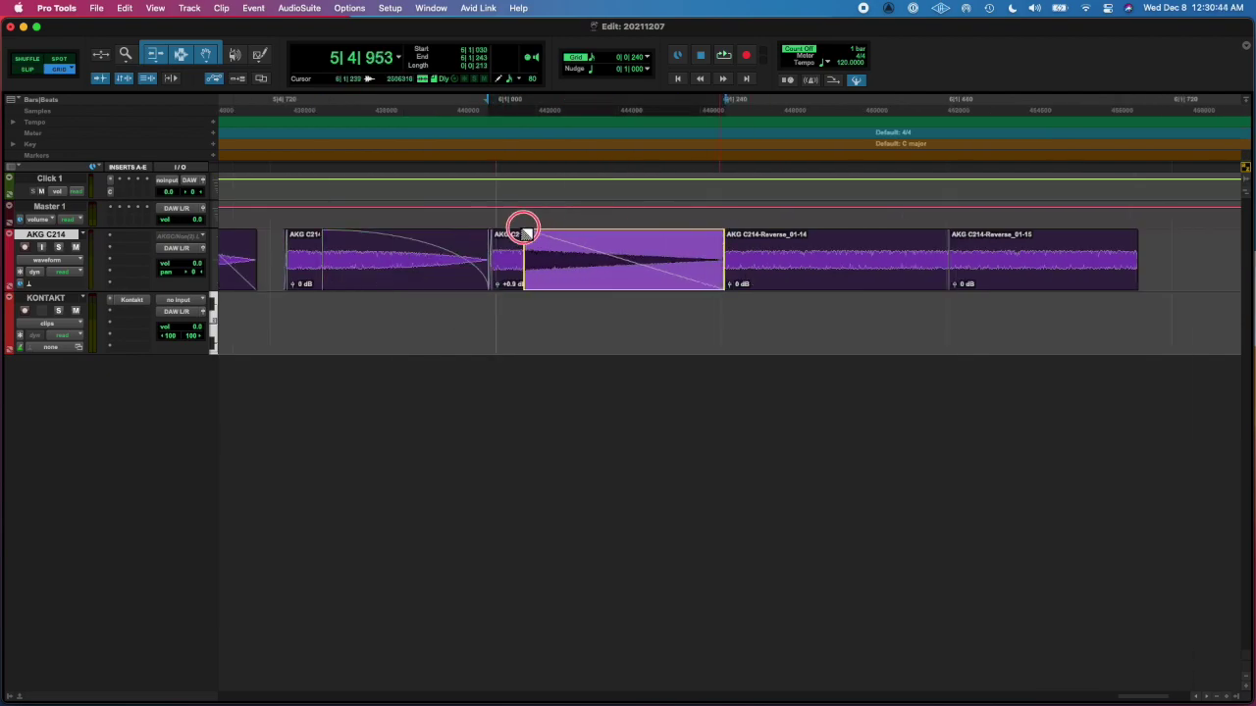
drag(490, 233, 721, 280)
drag(726, 236, 912, 241)
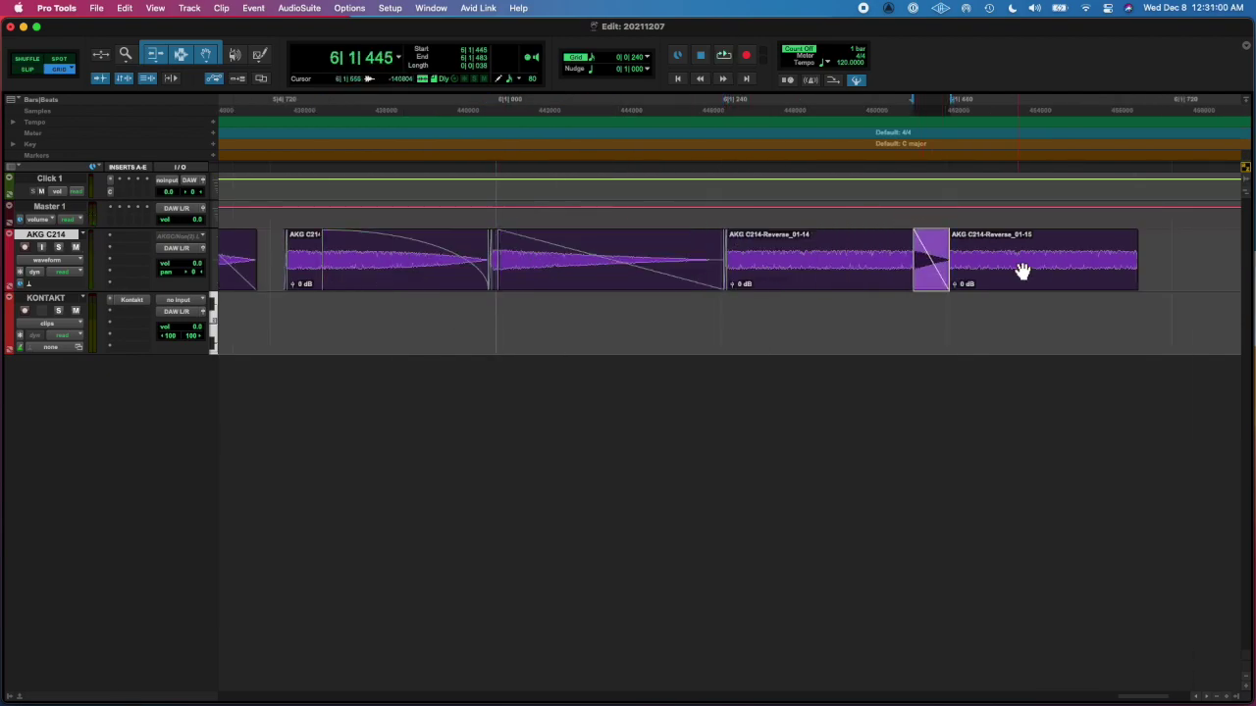
click(1020, 265)
click(967, 235)
drag(1142, 237, 990, 286)
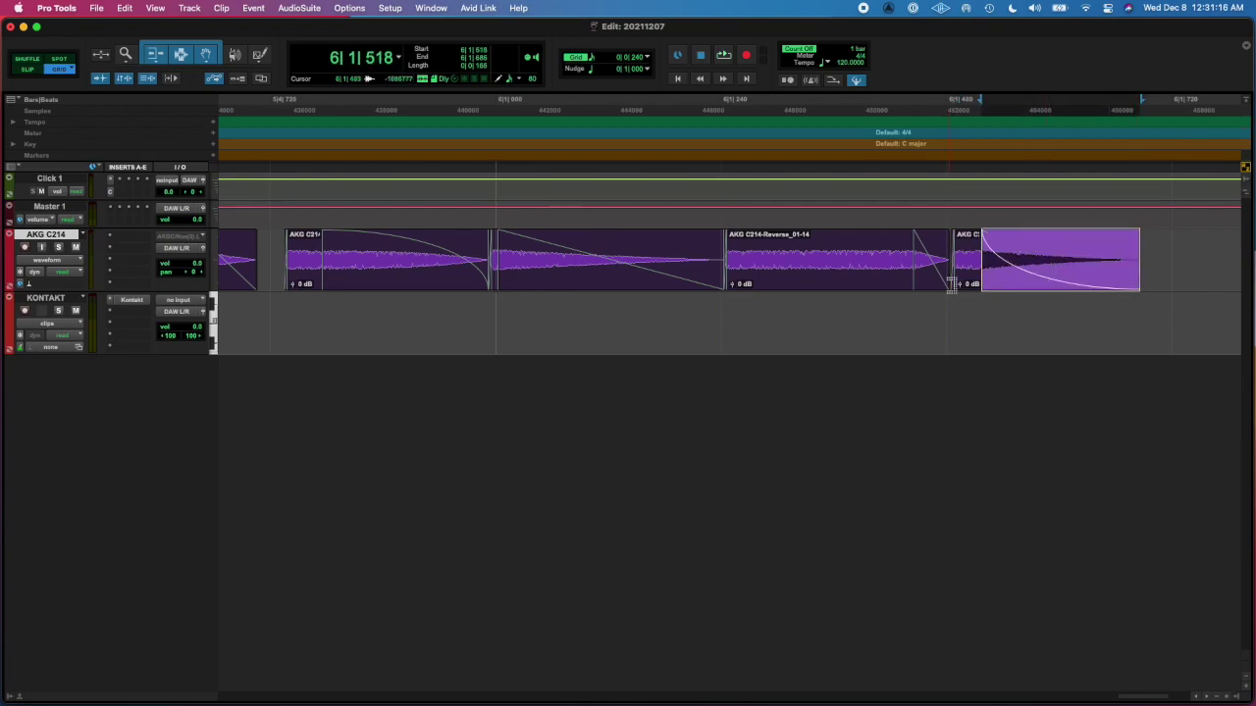
scroll(726, 285, left, 3)
scroll(422, 284, right, 6)
Step: Delete the unused KONTAKT track
key(r)
key(r)
right_click(45, 297)
click(73, 365)
Step: Rename the noise track to NOISE HATS
double_click(49, 235)
text(NOISE HATS)
key(Return)
click(229, 289)
Step: Select the faded slices and duplicate them with Cmd+D to fill a bar
click(736, 285)
click(864, 270)
click(961, 285)
click(1040, 275)
click(1089, 275)
key(t)
key(cmd+d)
key(cmd+d)
key(cmd+d)
key(t)
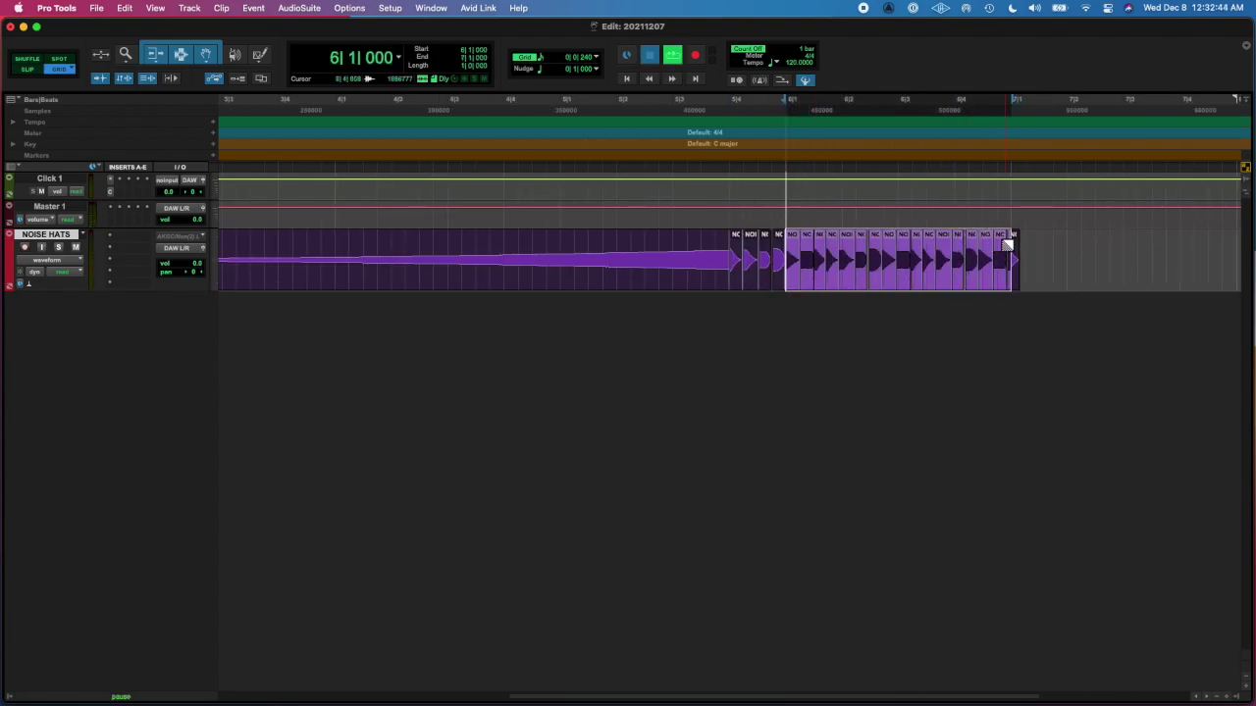
click(1019, 278)
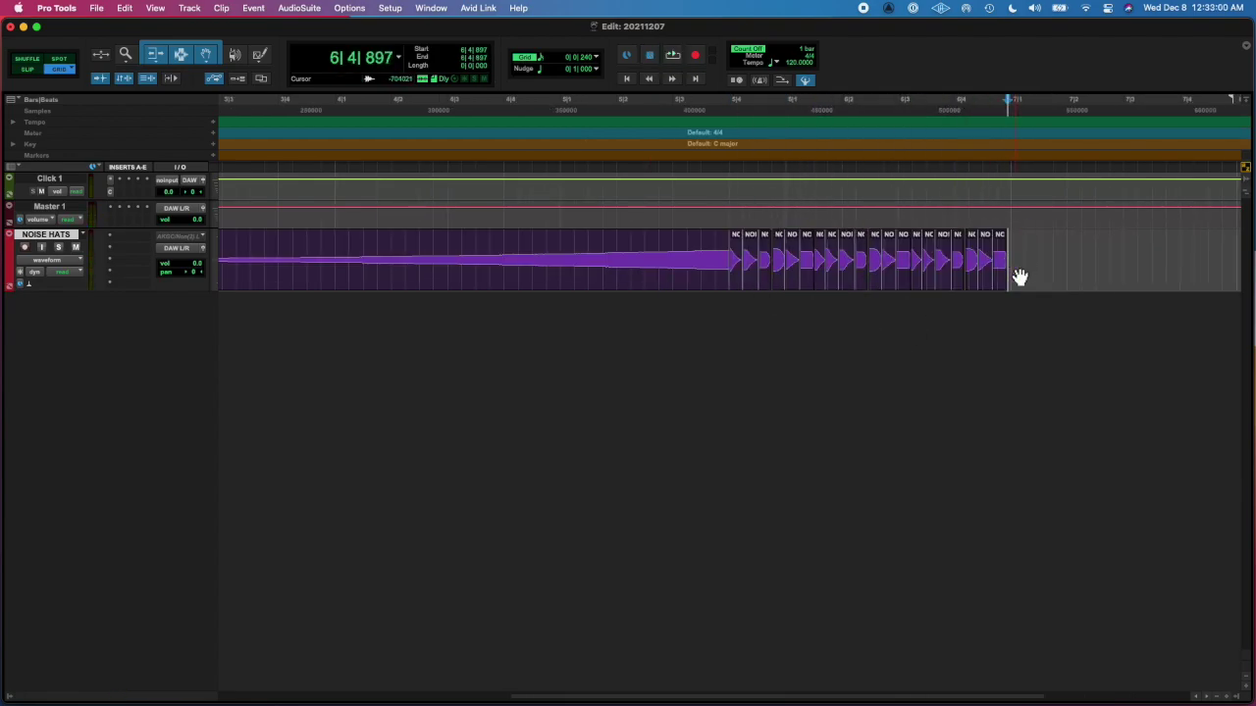
key(alt+a)
key(space)
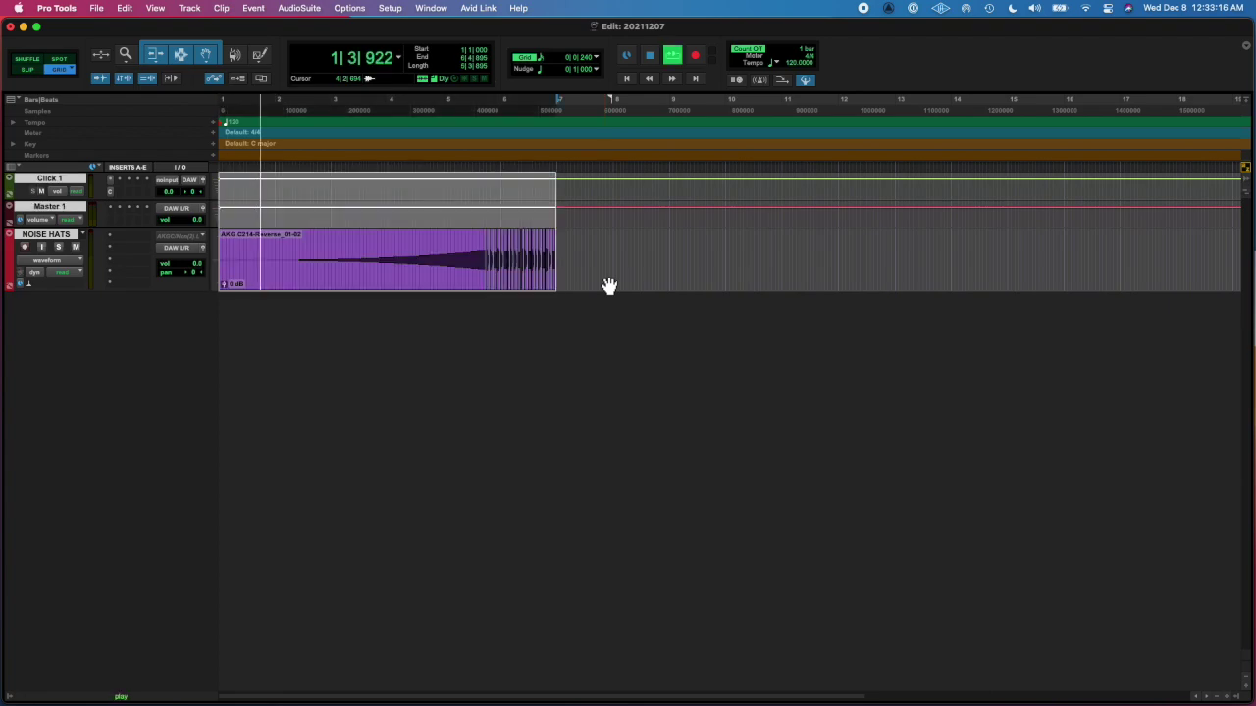
key(t)
key(t)
key(Return)
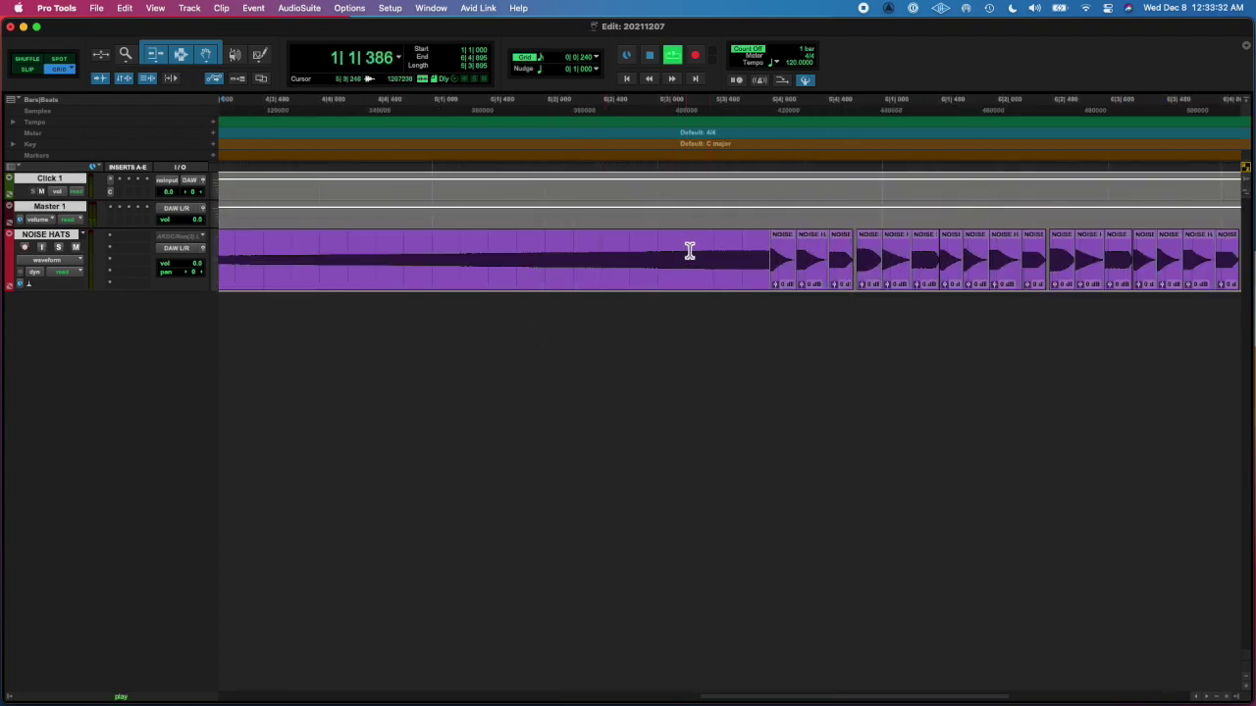